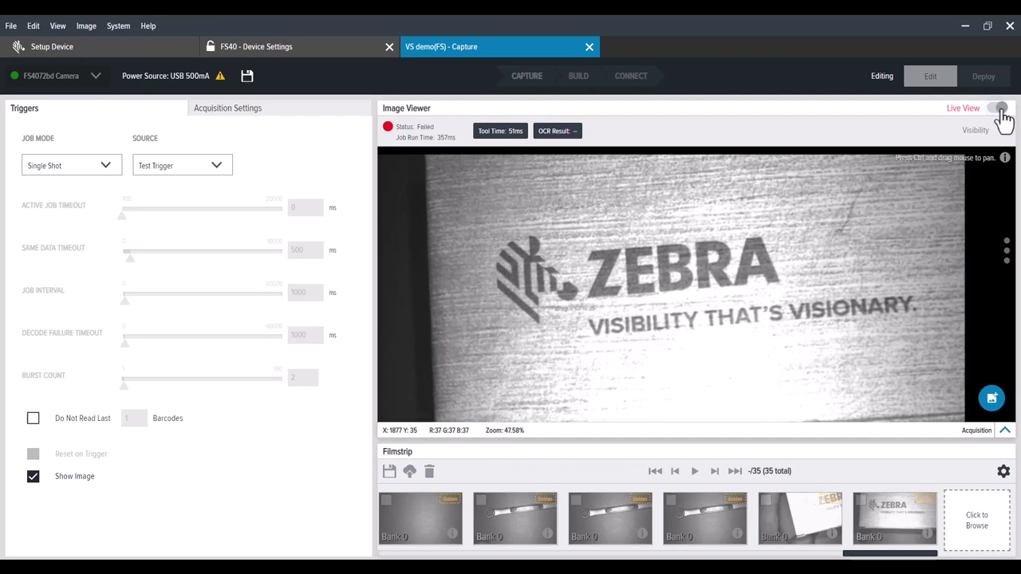
Step: Capture the logo still, then stretch, rotate and shrink the OCR region onto the tagline VISIBILITY THAT'S VISIONARY
click(1001, 108)
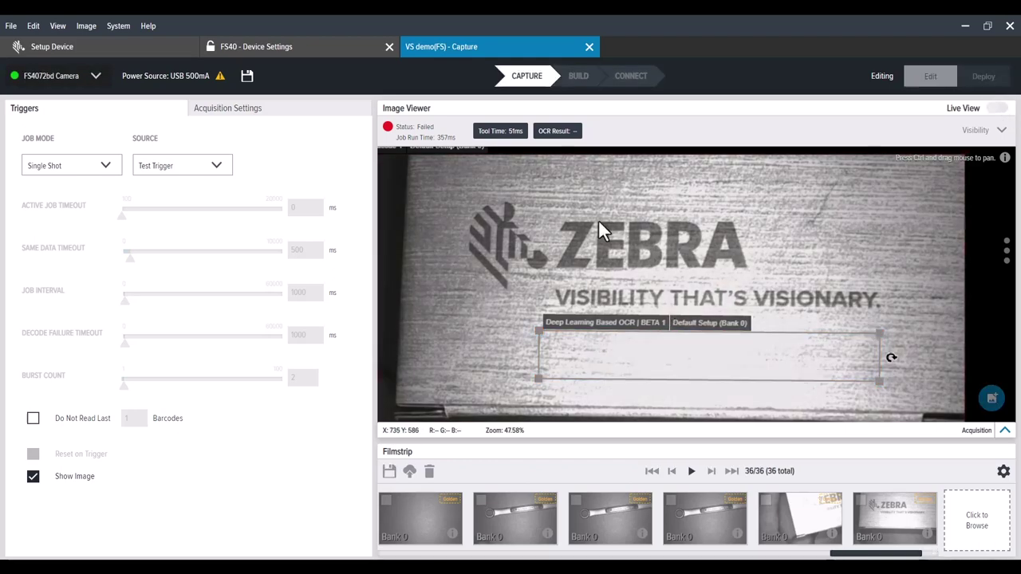
click(579, 78)
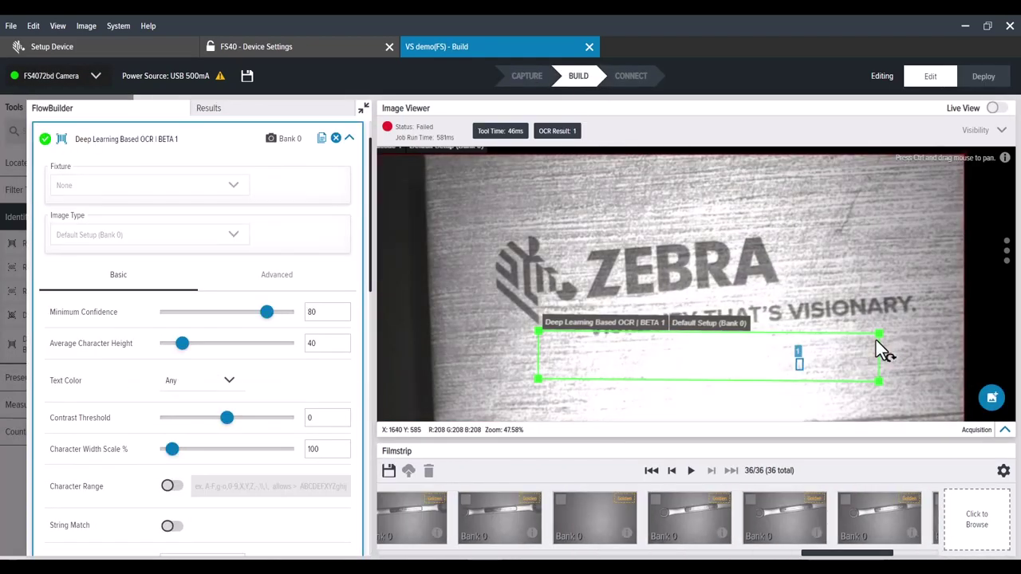
drag(878, 334, 913, 283)
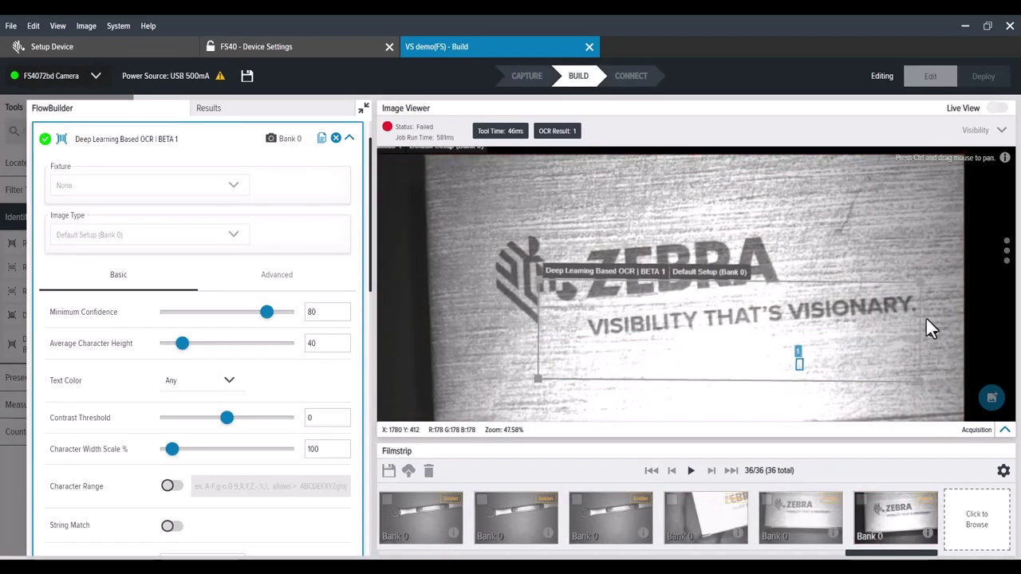
drag(935, 328, 944, 303)
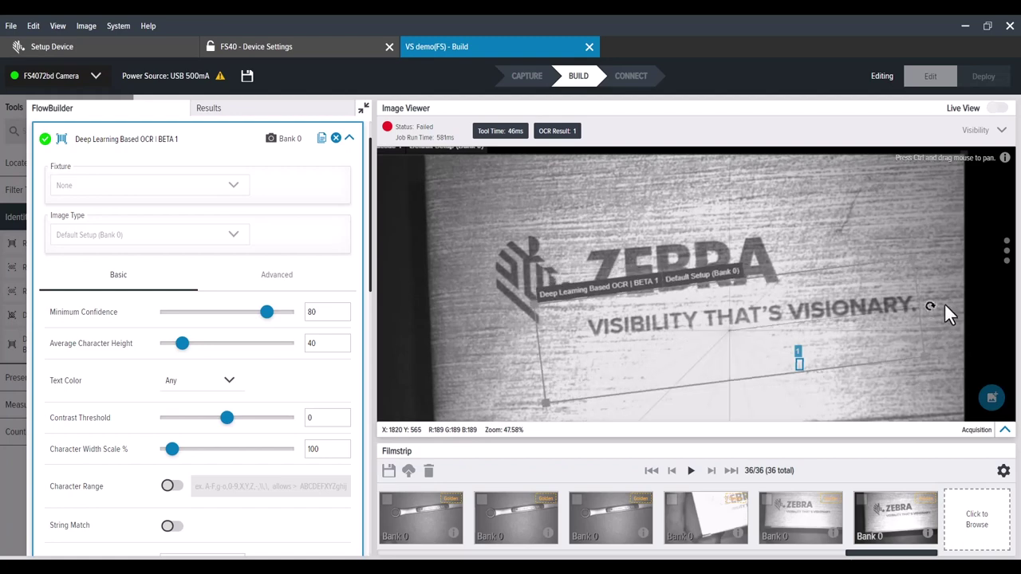
drag(541, 404, 584, 371)
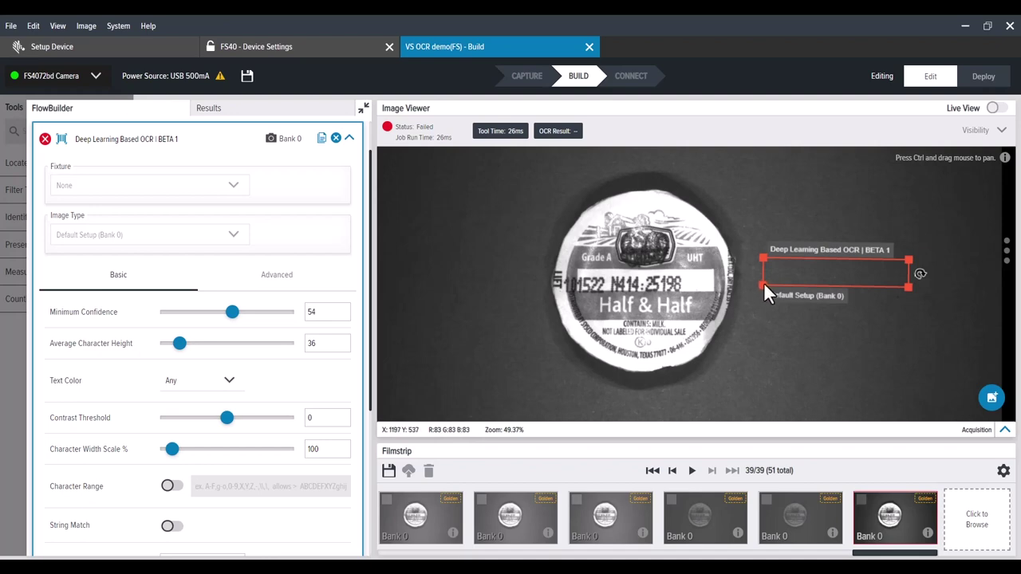
Step: Resize the OCR region around the lid code 101522 N414:25198 and zoom in to verify it
drag(765, 284, 563, 300)
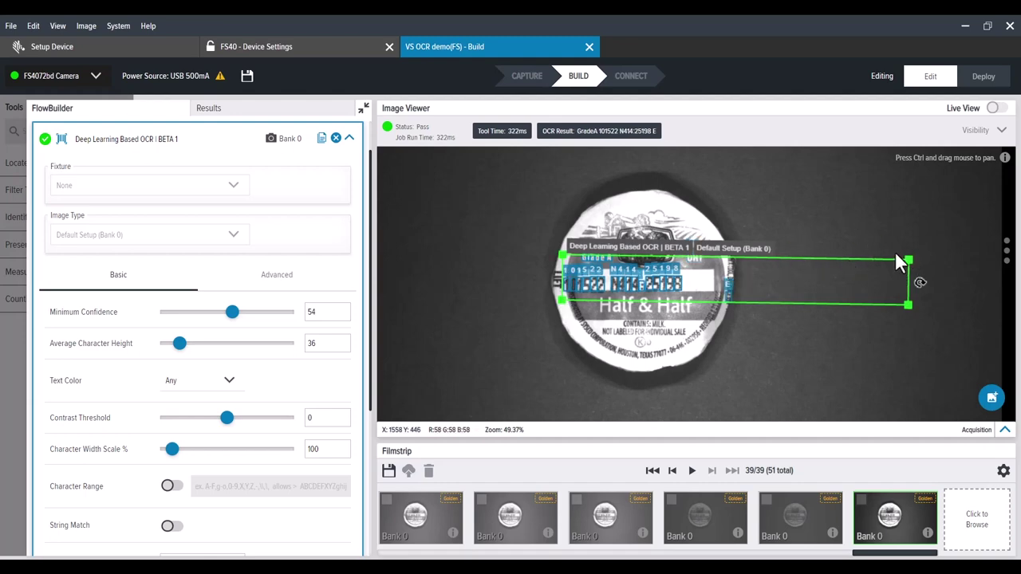
drag(895, 268, 706, 269)
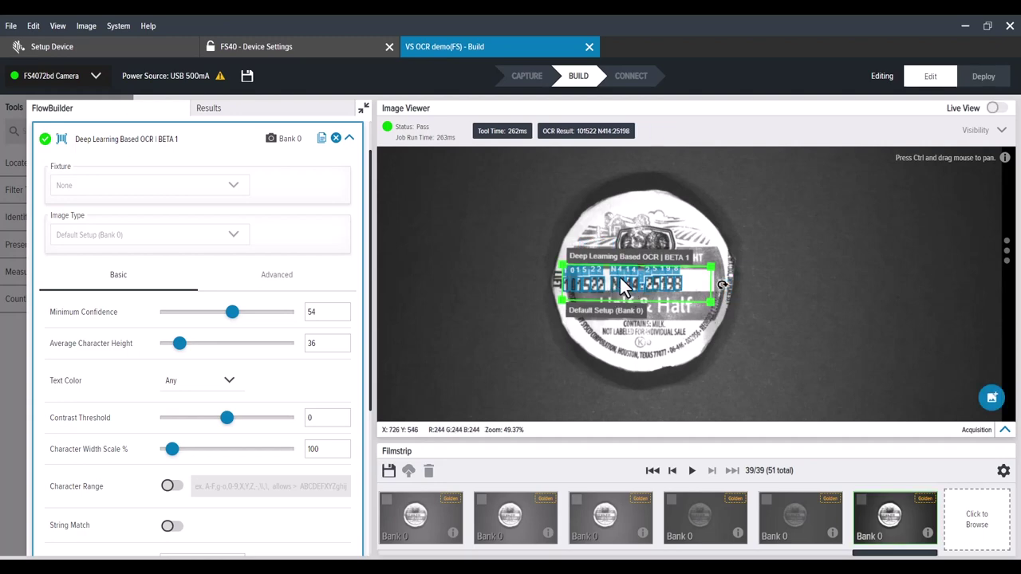
scroll(610, 289, up, 5)
scroll(651, 280, up, 3)
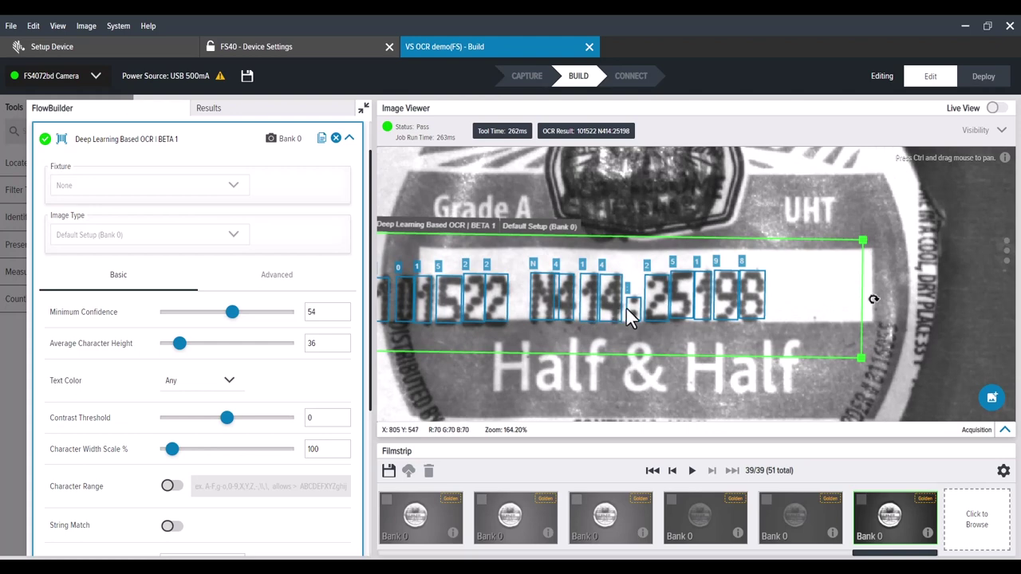
scroll(414, 310, down, 2)
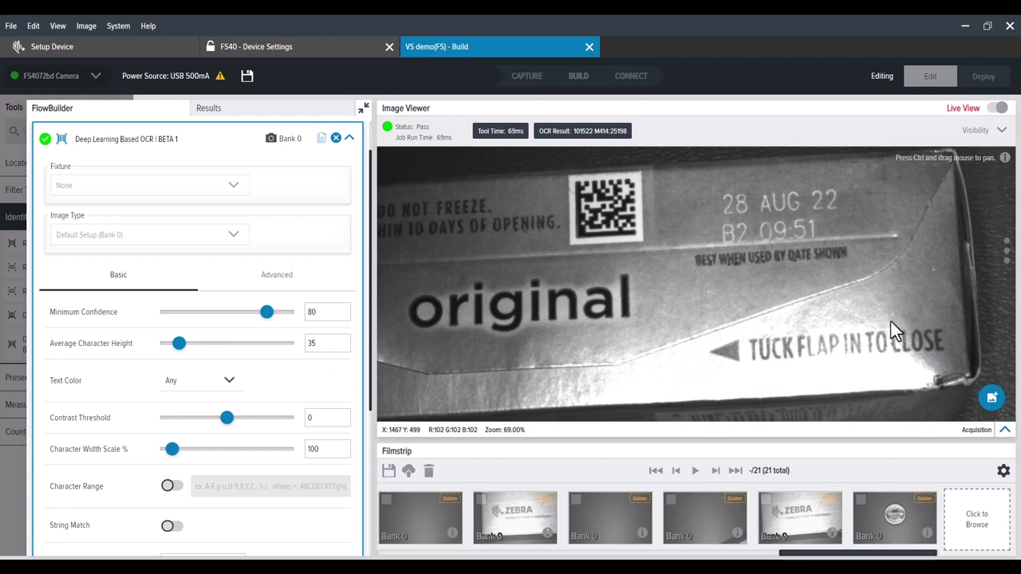
Step: Capture the carton still and fit the OCR region over the date code 28 AUG 22 B2 09:51
click(1000, 108)
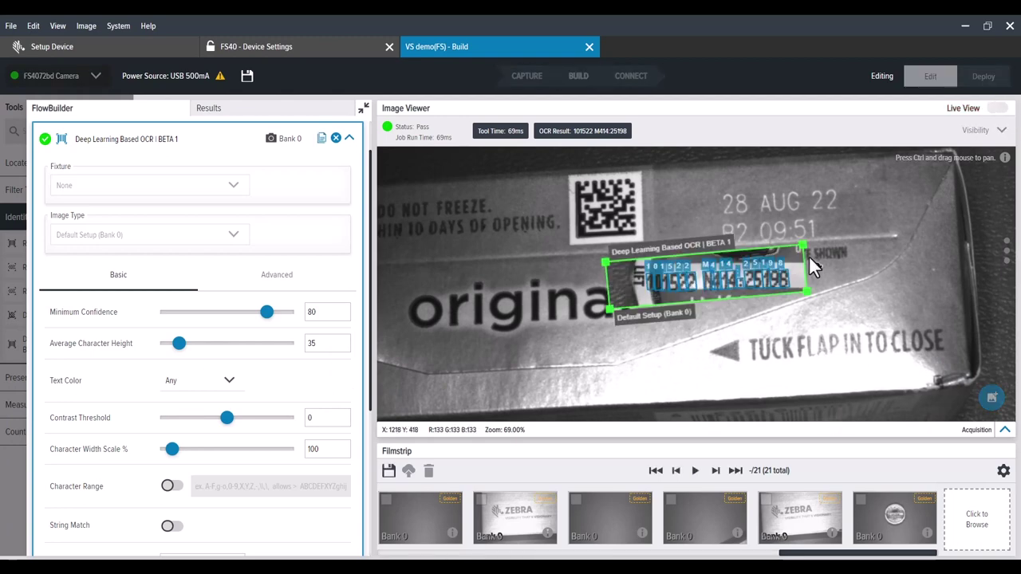
drag(801, 242, 860, 177)
drag(620, 298, 668, 253)
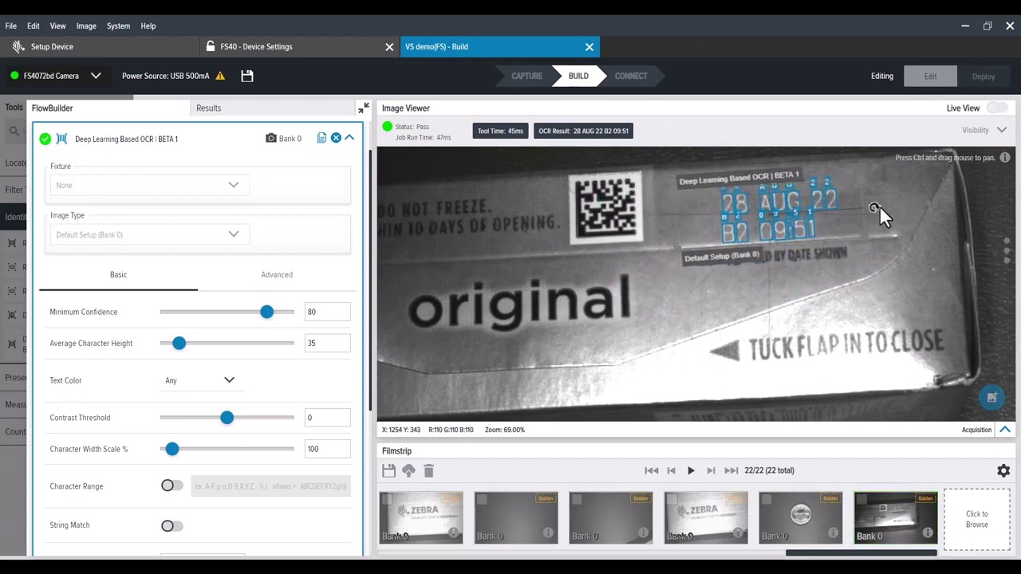
scroll(750, 204, up, 3)
scroll(806, 219, up, 2)
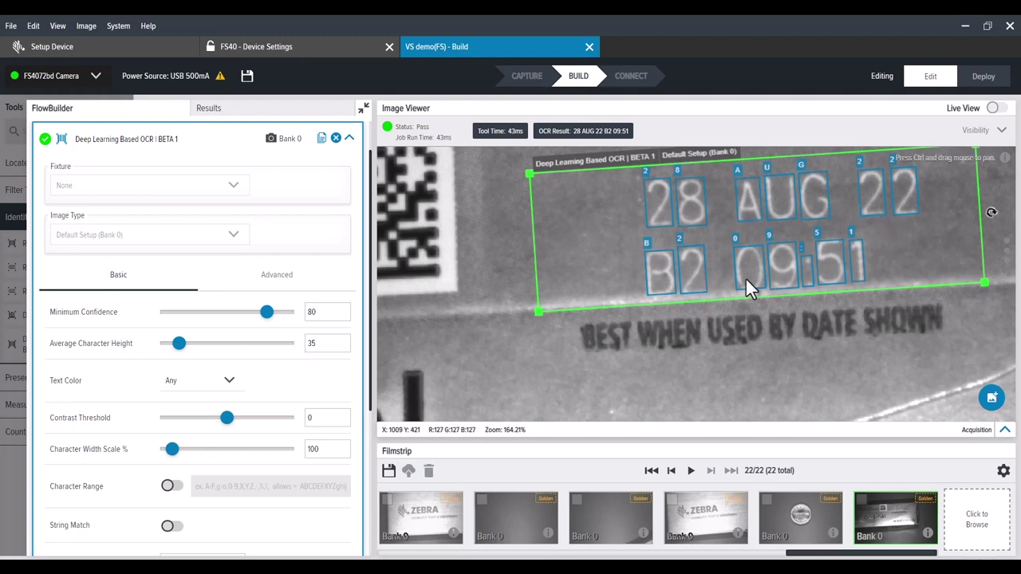
scroll(778, 263, down, 2)
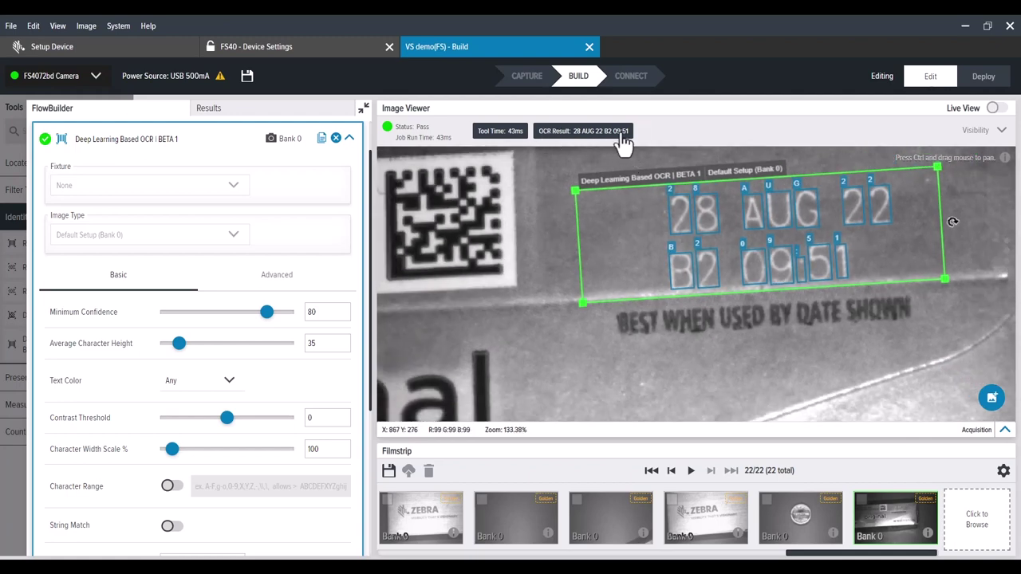
scroll(610, 343, down, 2)
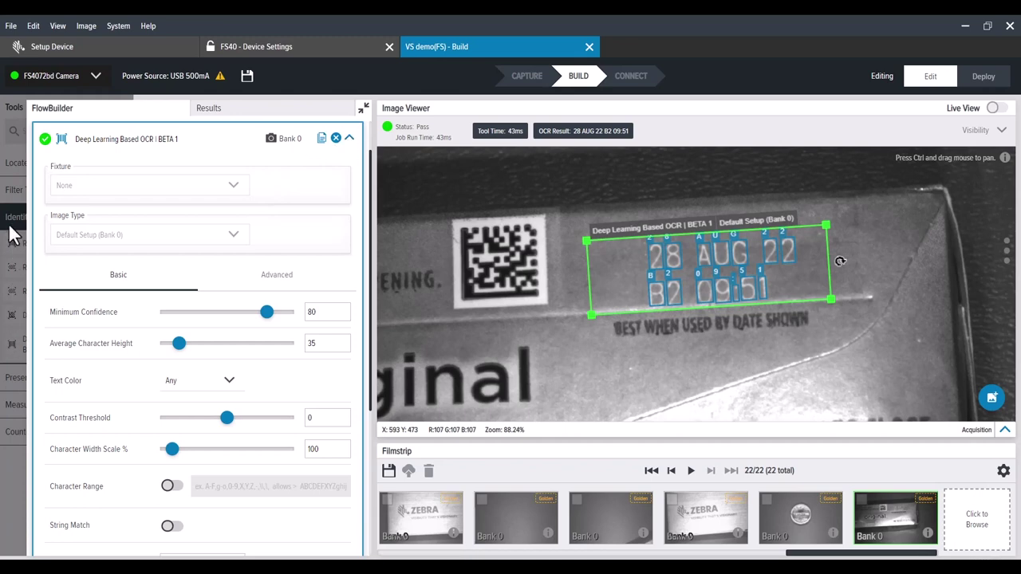
click(8, 184)
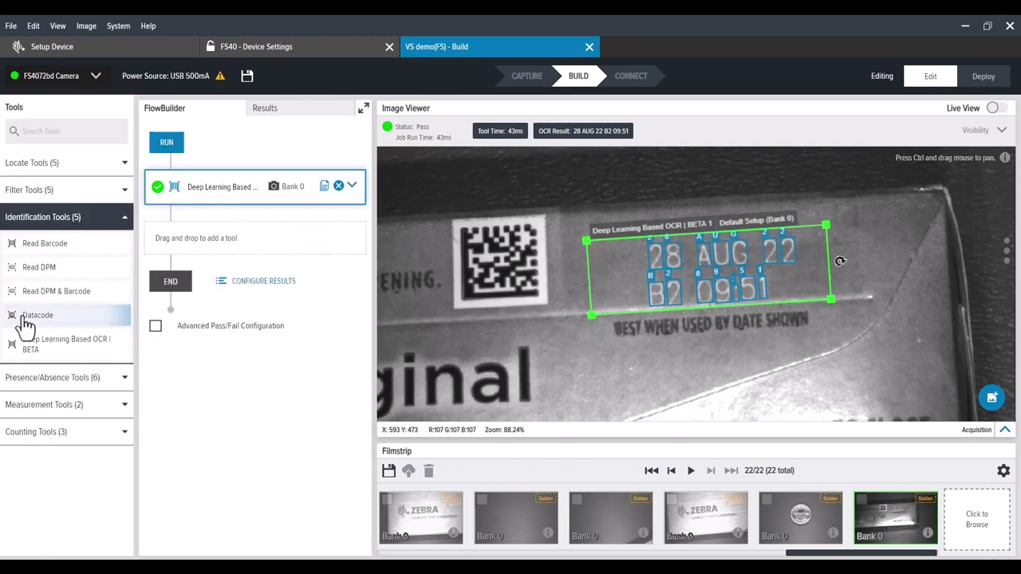
drag(72, 297, 177, 238)
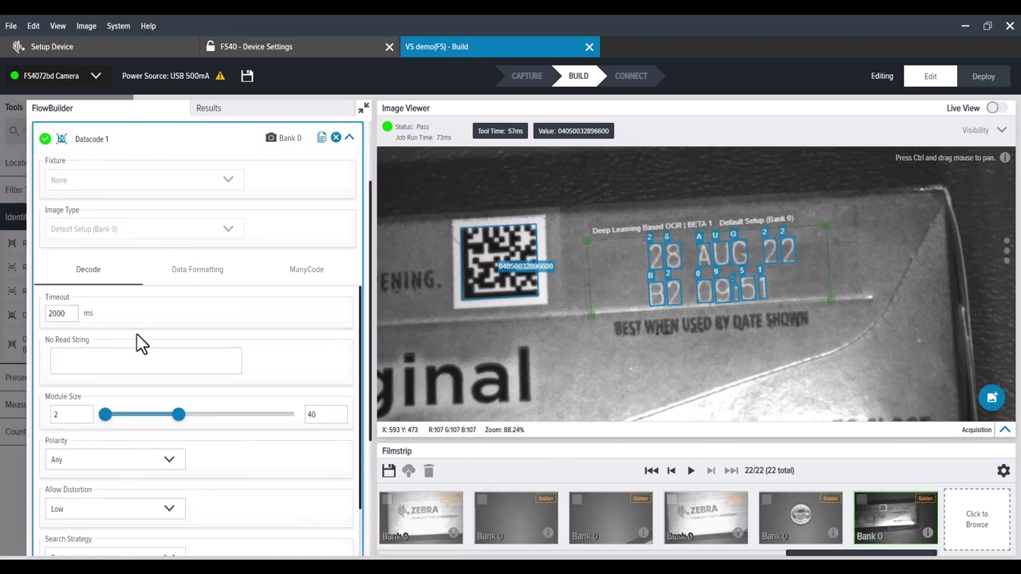
scroll(137, 335, down, 2)
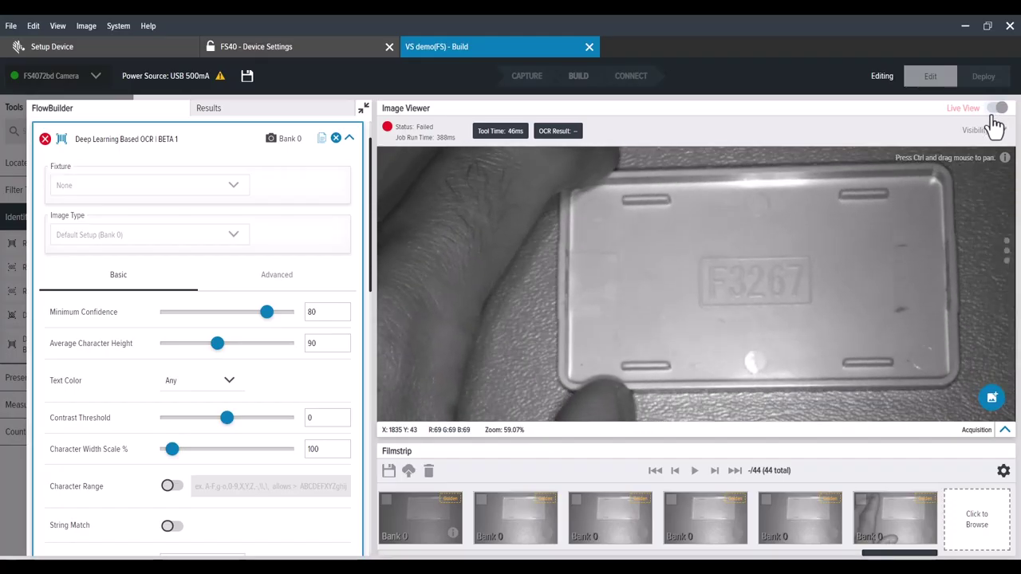
Step: Capture the plate still and extend the OCR region over the embossed F3267, zooming to check
click(1000, 109)
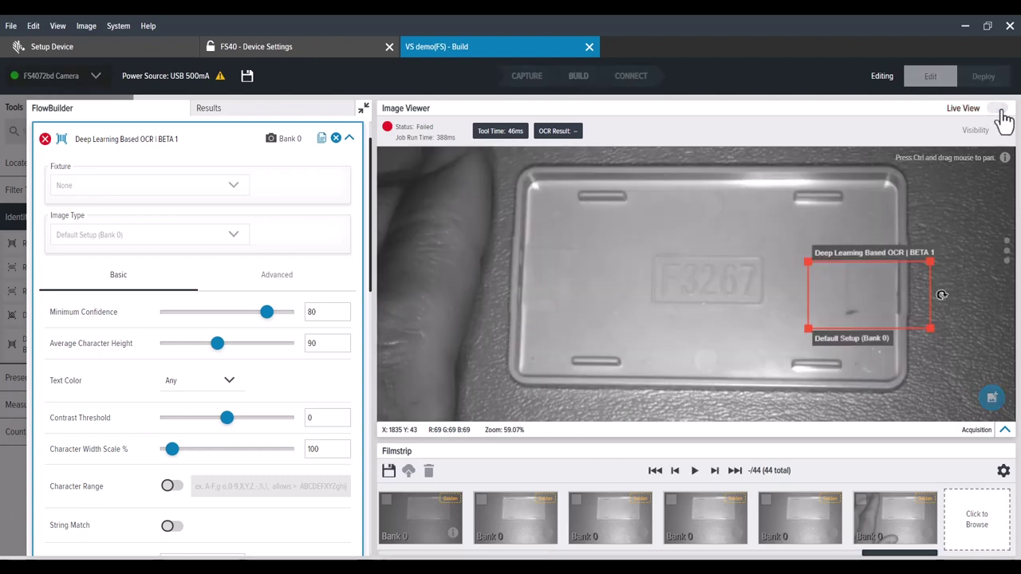
drag(810, 330, 692, 304)
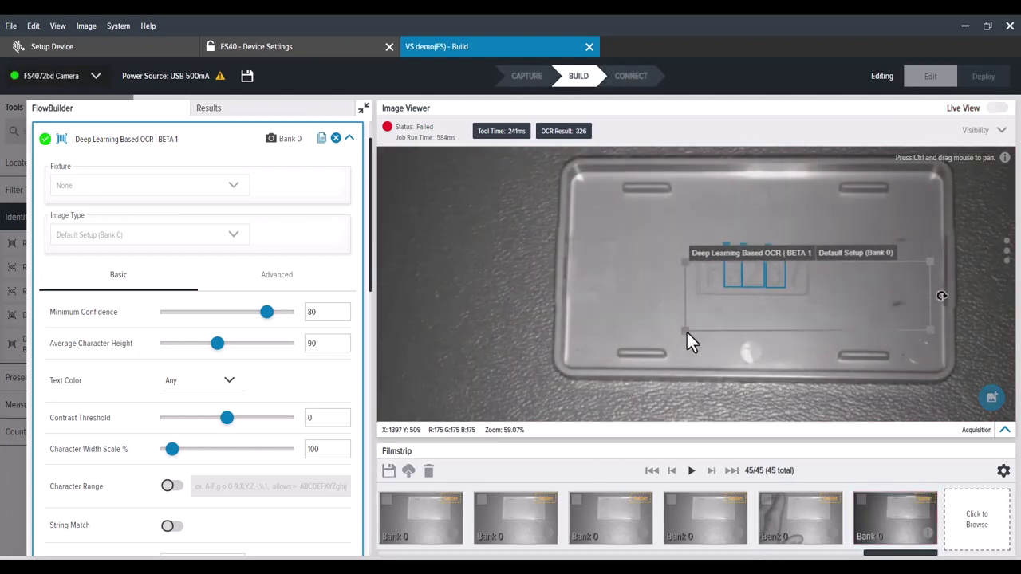
drag(683, 260, 687, 241)
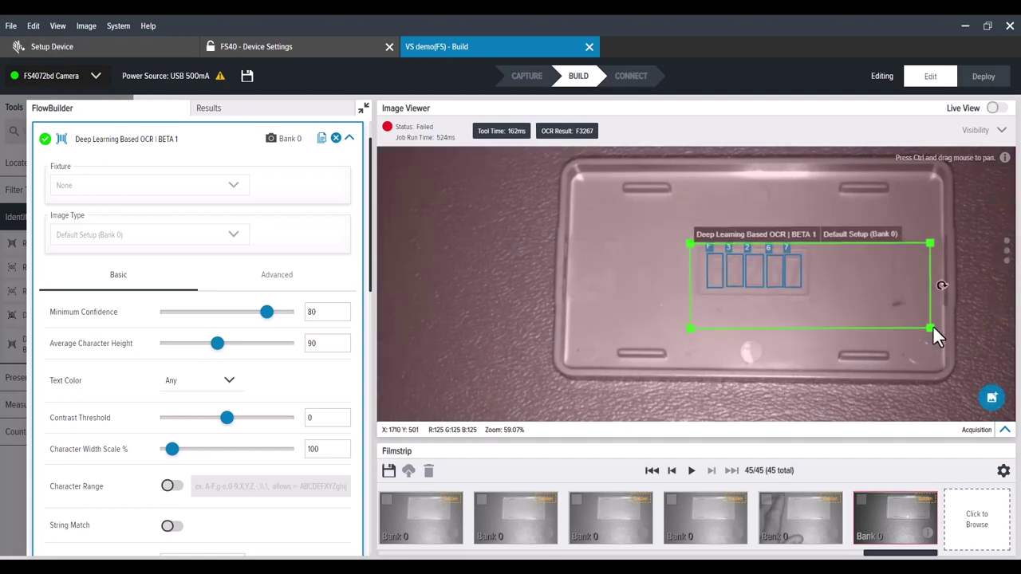
scroll(778, 254, up, 1)
scroll(779, 255, up, 3)
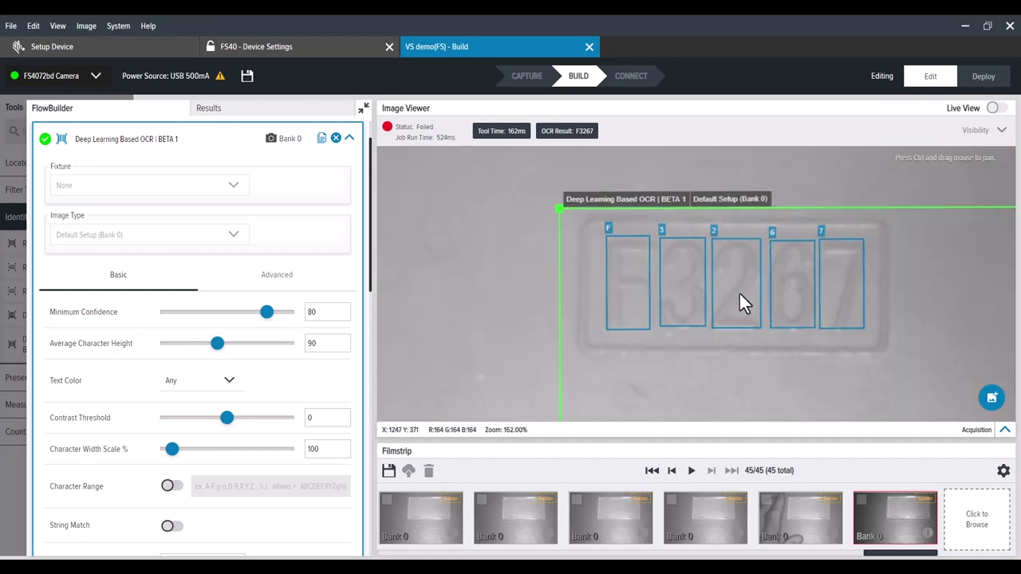
scroll(838, 298, down, 1)
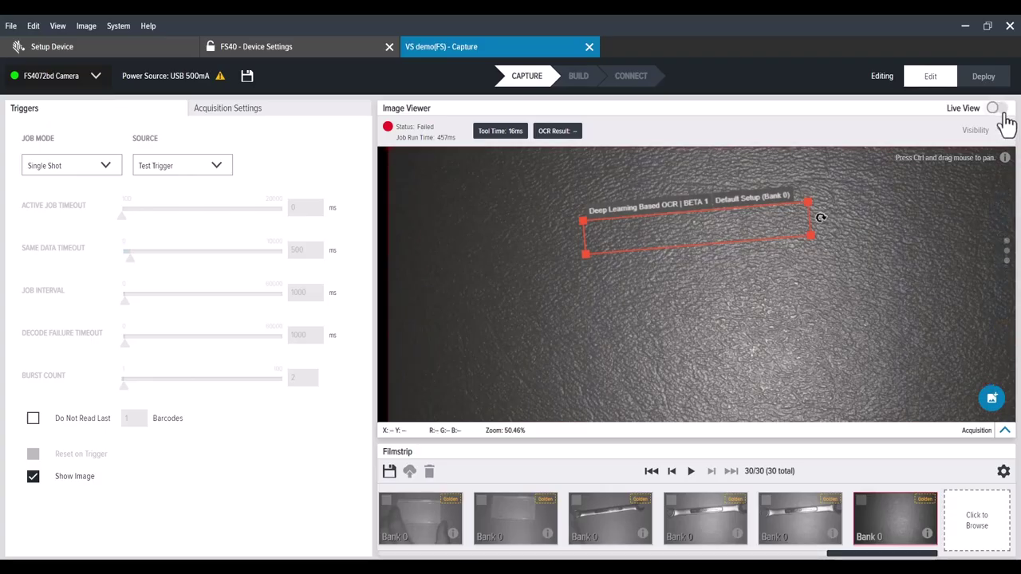
Step: Capture a fresh still image of the wrench and return to the Build view
click(994, 109)
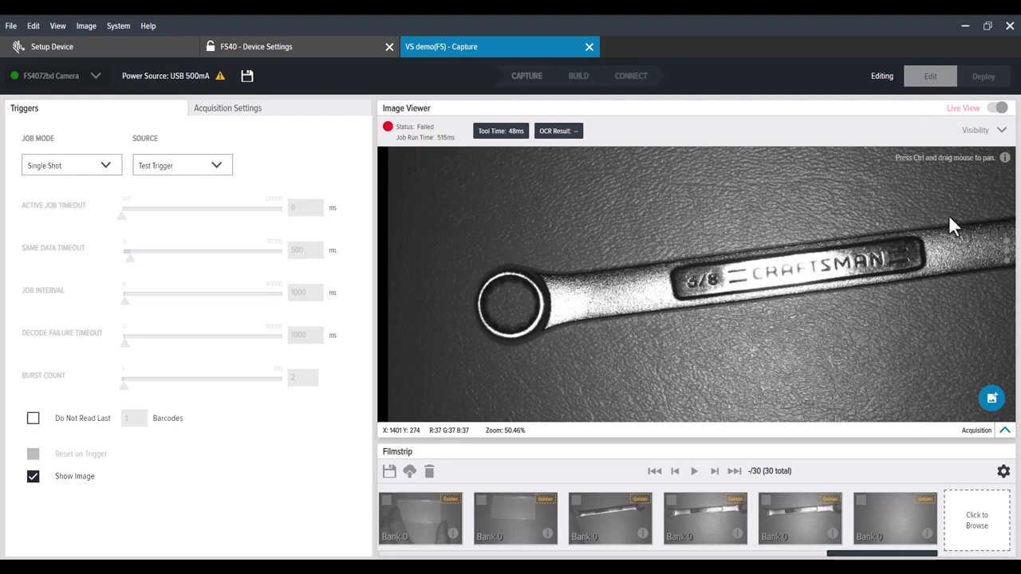
click(1002, 107)
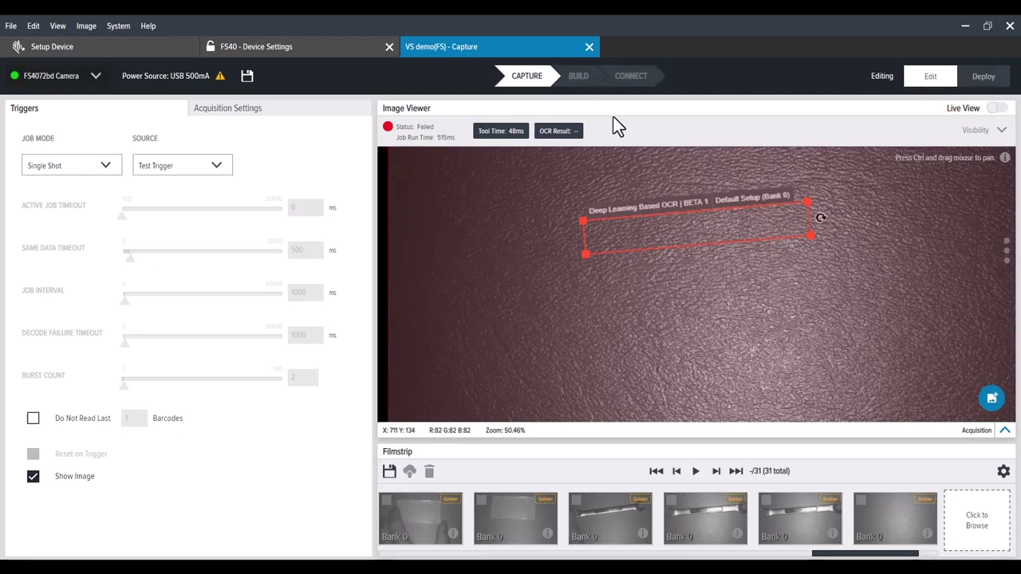
click(579, 76)
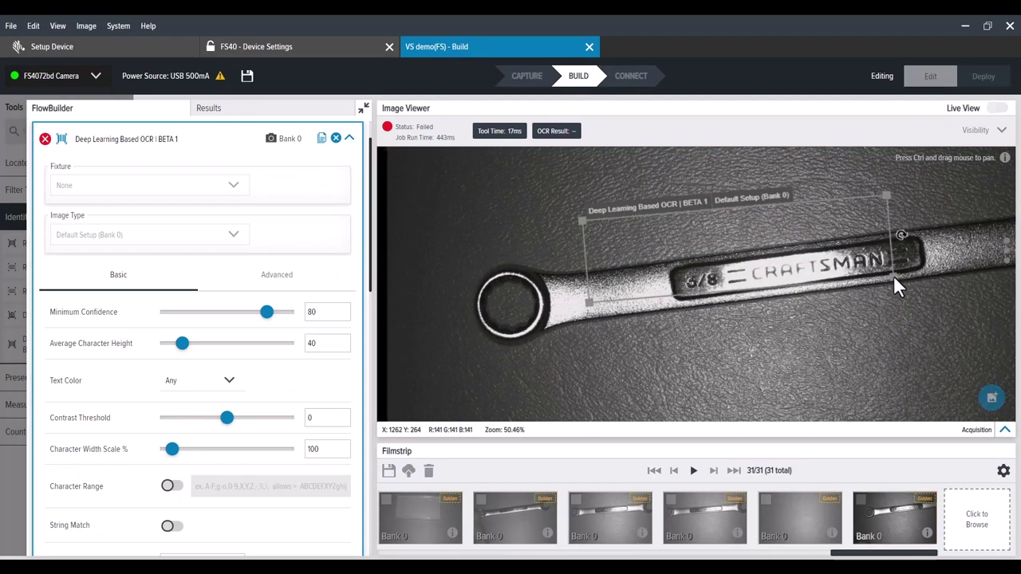
Step: Pull the OCR region's left and top edges onto the 3/8 CRAFTSMAN stamp and rerun it
drag(587, 300, 678, 301)
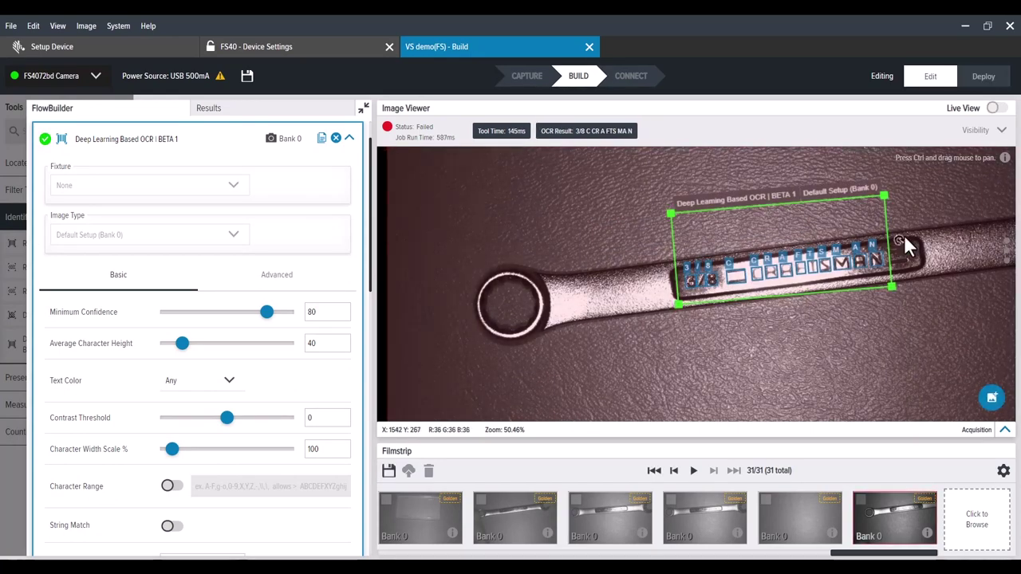
drag(888, 198, 883, 217)
click(885, 219)
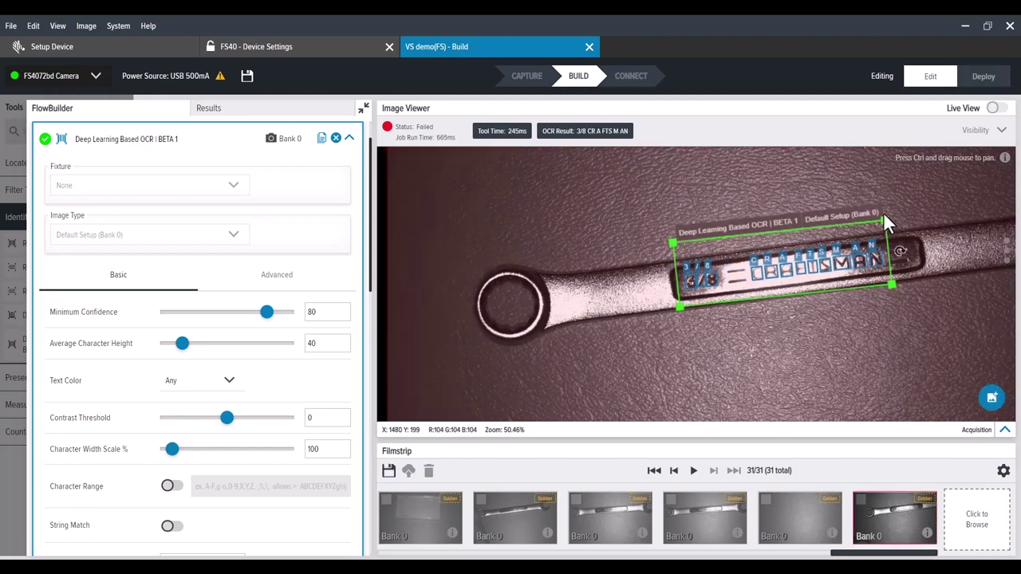
scroll(693, 292, up, 5)
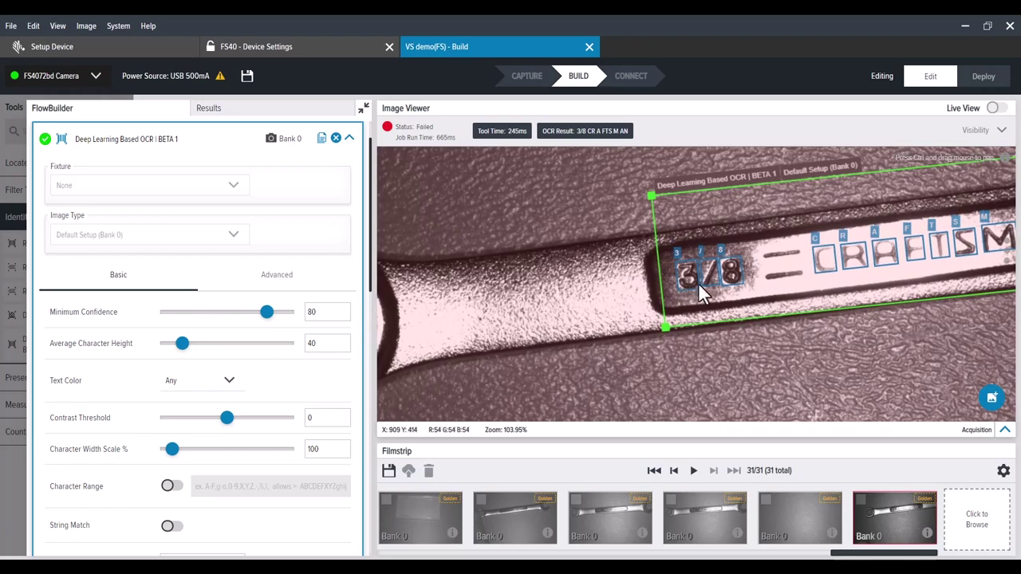
scroll(905, 288, down, 5)
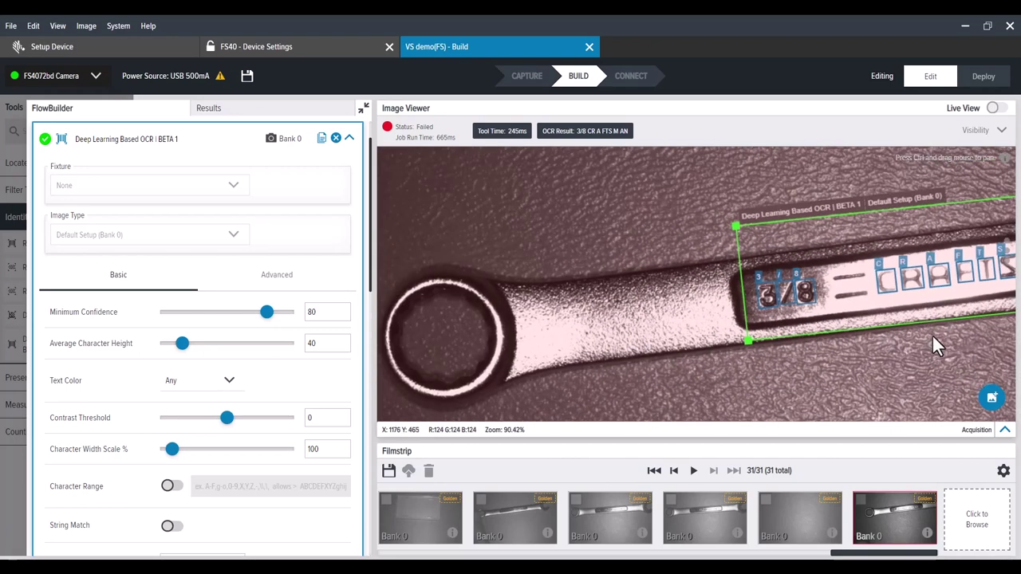
scroll(910, 351, up, 3)
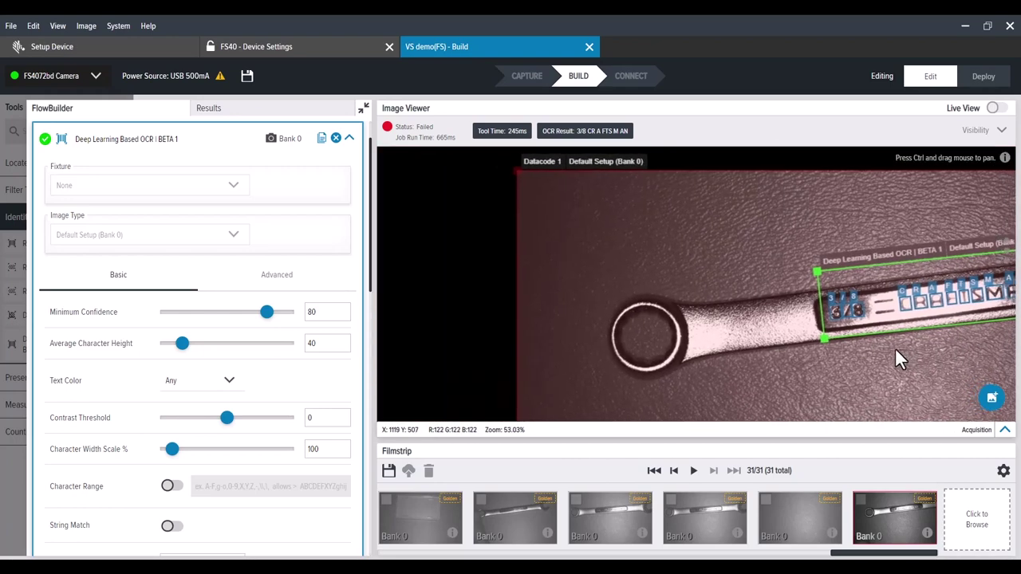
scroll(878, 287, up, 2)
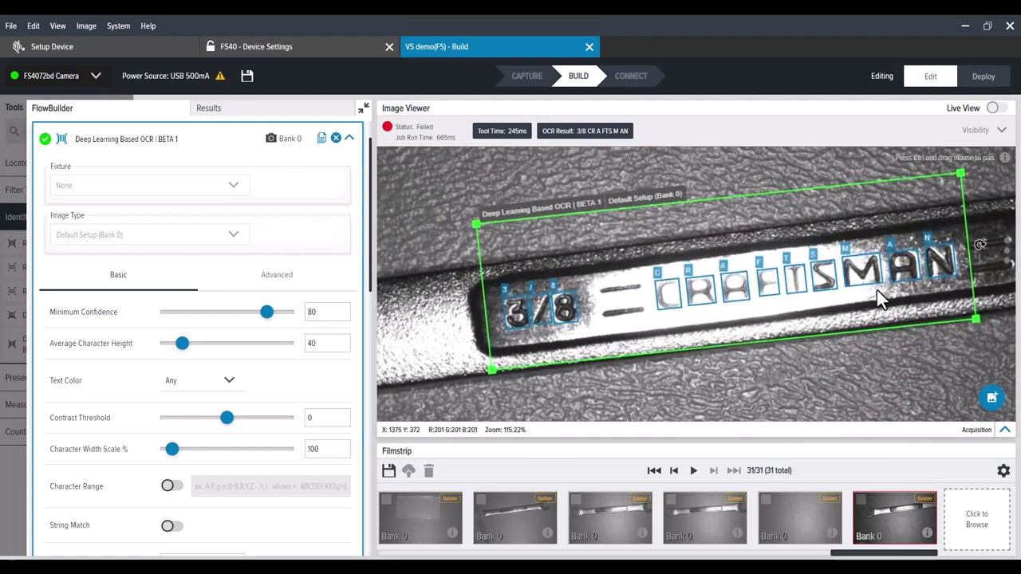